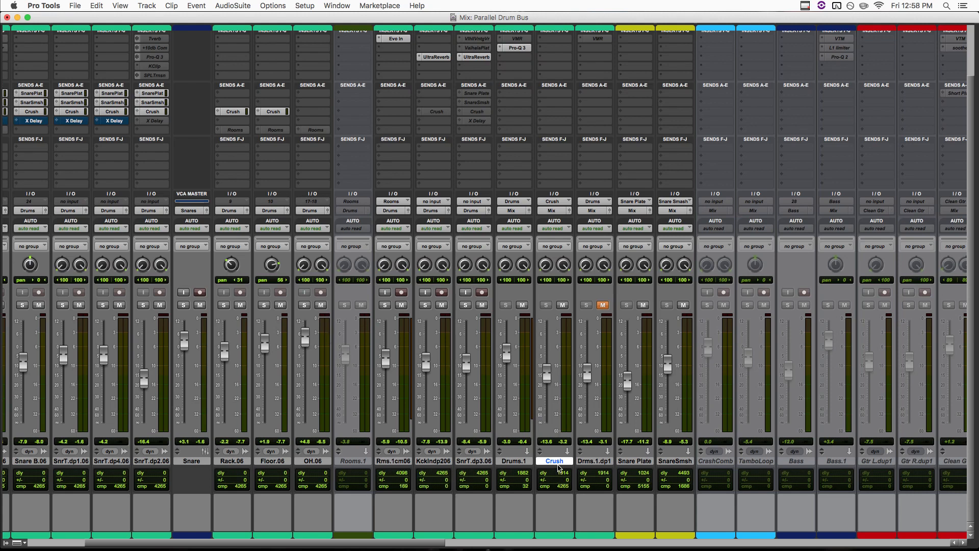
# Step: Select the Crush track, play back the drum mix and review the drum tracks' sends and output routing
pyautogui.click(555, 461)
pyautogui.press('space')
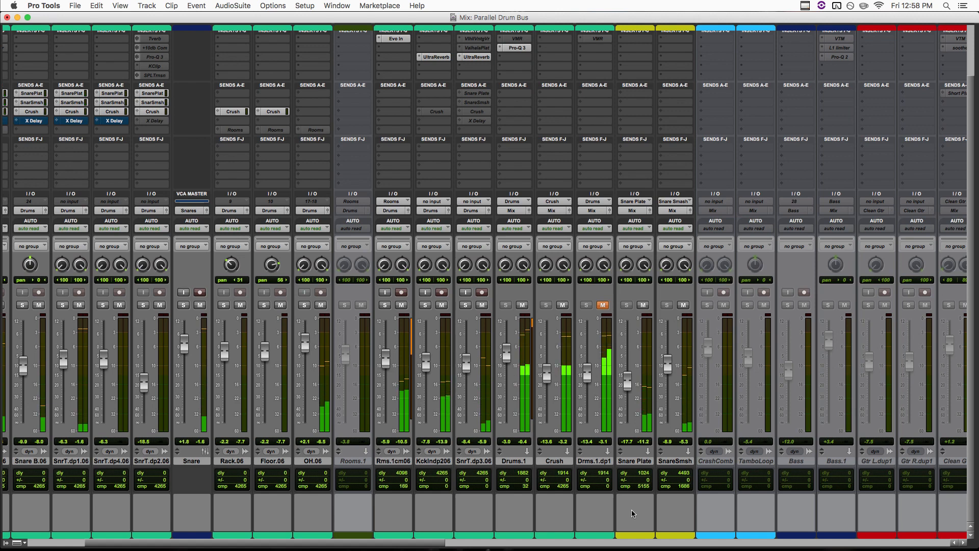
pyautogui.hscroll(-1, 164, 212)
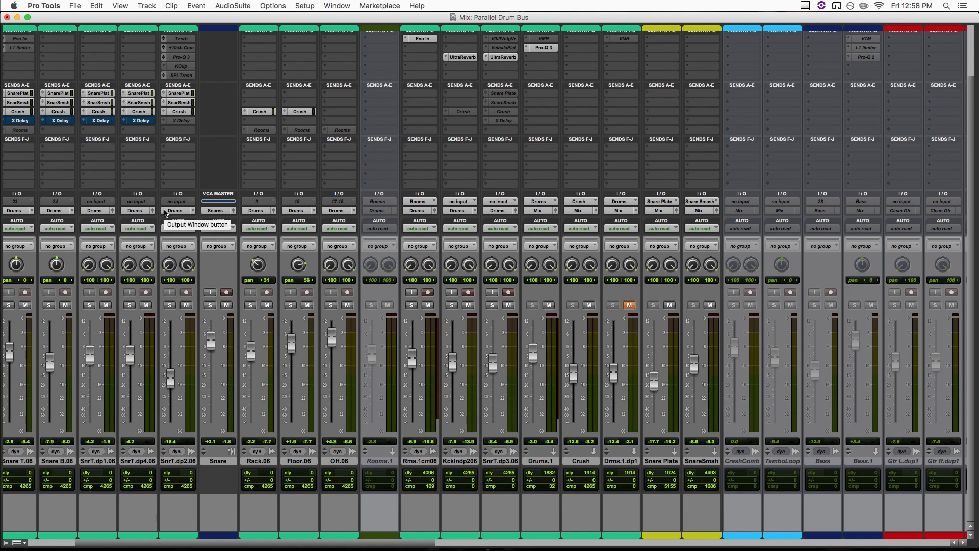
pyautogui.hscroll(-5, 165, 212)
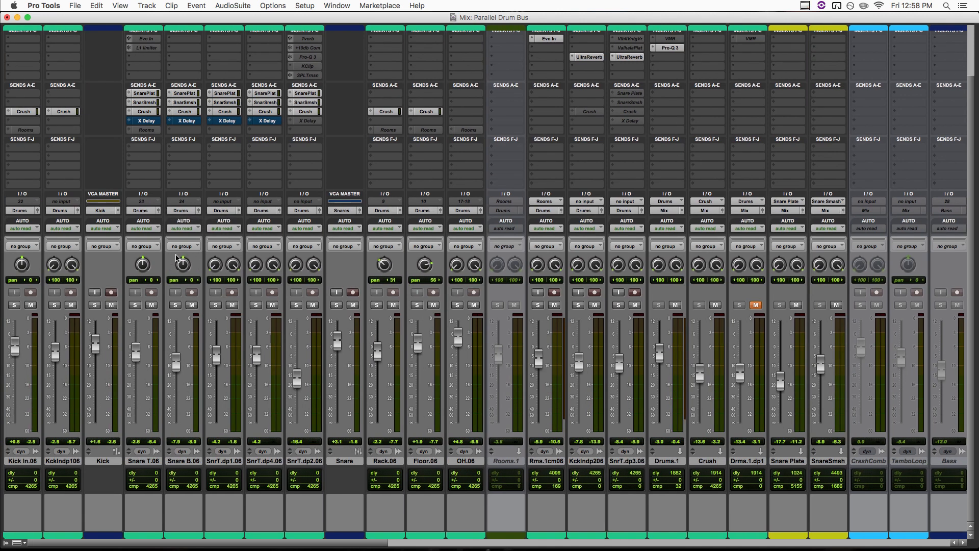
pyautogui.hscroll(5, 381, 233)
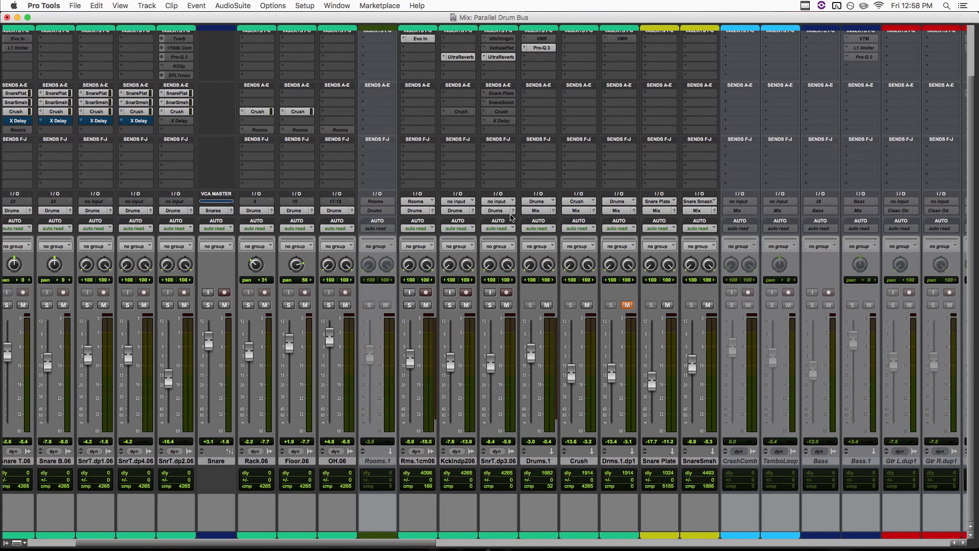
# Step: Select the Drums.1 bus, mute Crush, Snare Plate and SnareSmsh, and play back the drums without those parallel tracks
pyautogui.click(538, 462)
pyautogui.click(587, 305)
pyautogui.click(668, 305)
pyautogui.click(708, 305)
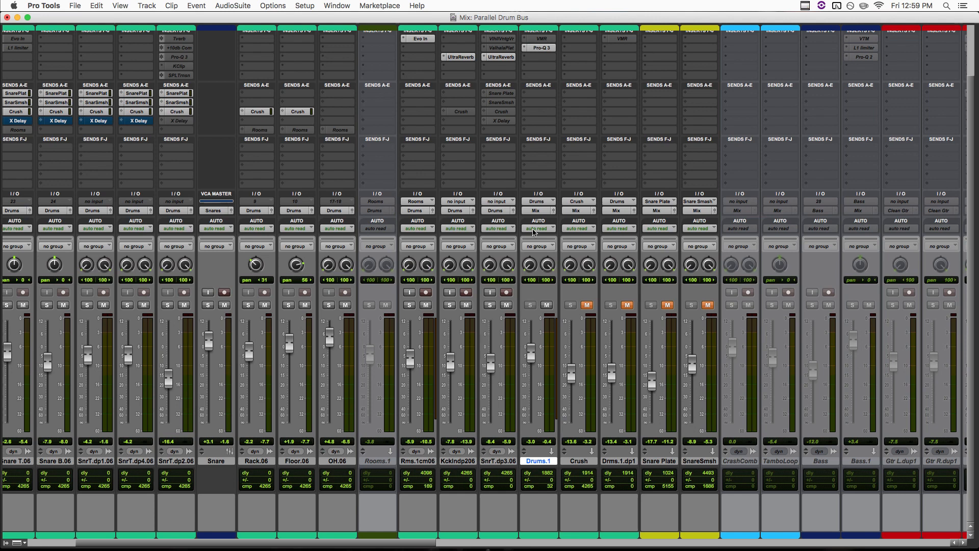
pyautogui.hscroll(2, 535, 232)
pyautogui.press('space')
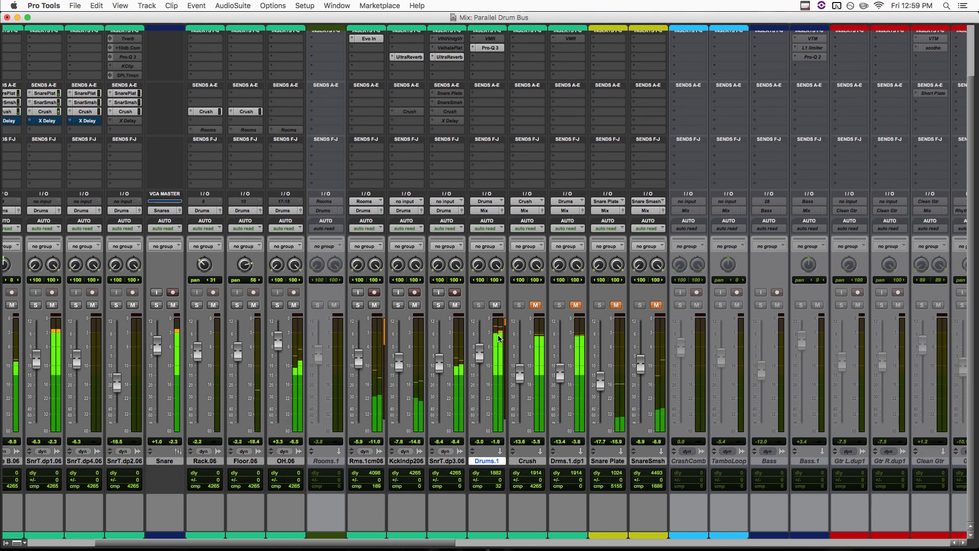
pyautogui.hscroll(-1, 537, 282)
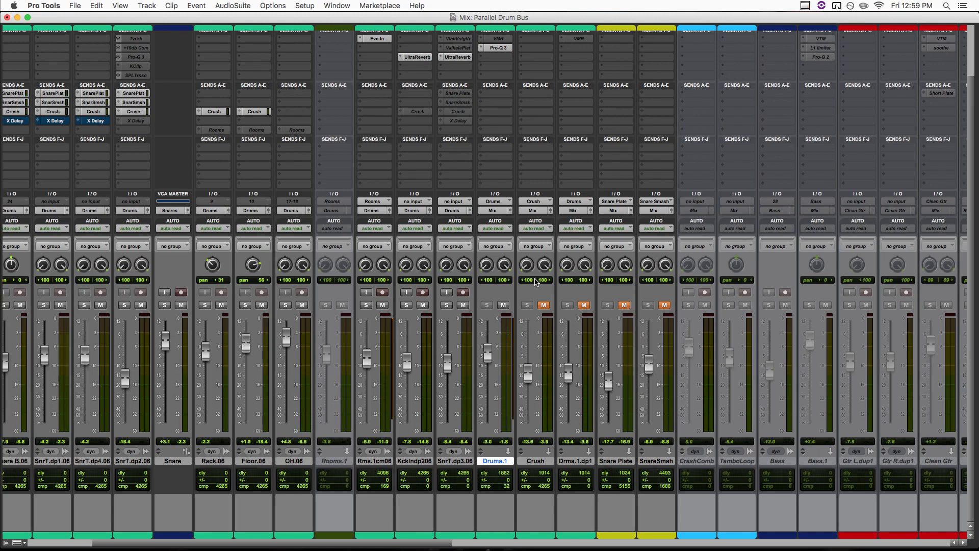
# Step: Examine the FG-Grey compressor on the Drums.1 bus and compare it bypassed and active during playback
pyautogui.scroll(3, 535, 282)
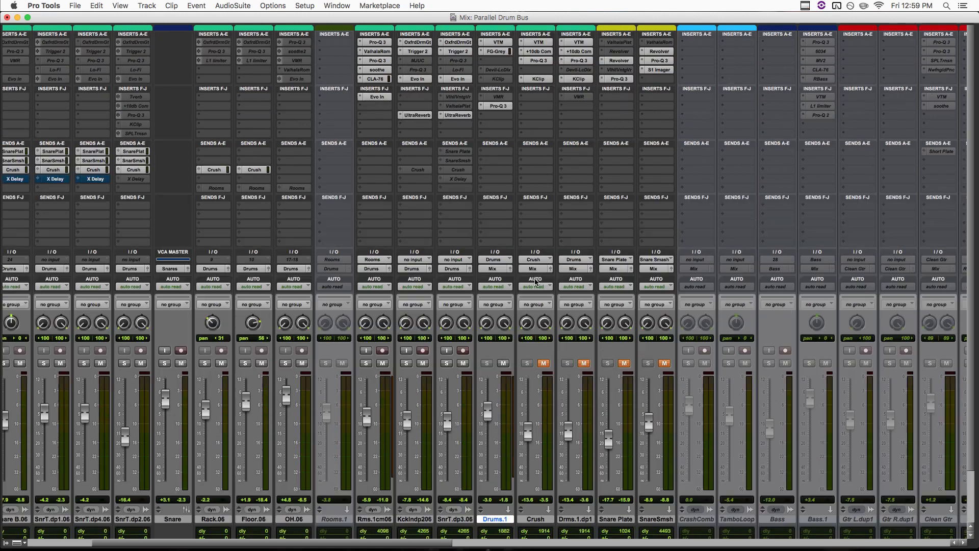
pyautogui.click(499, 52)
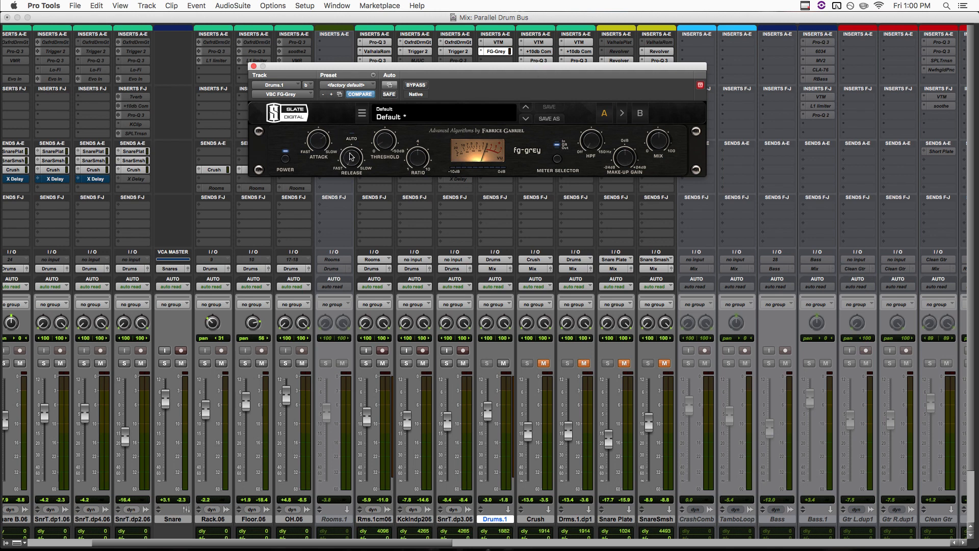
pyautogui.moveTo(393, 153)
pyautogui.press('space')
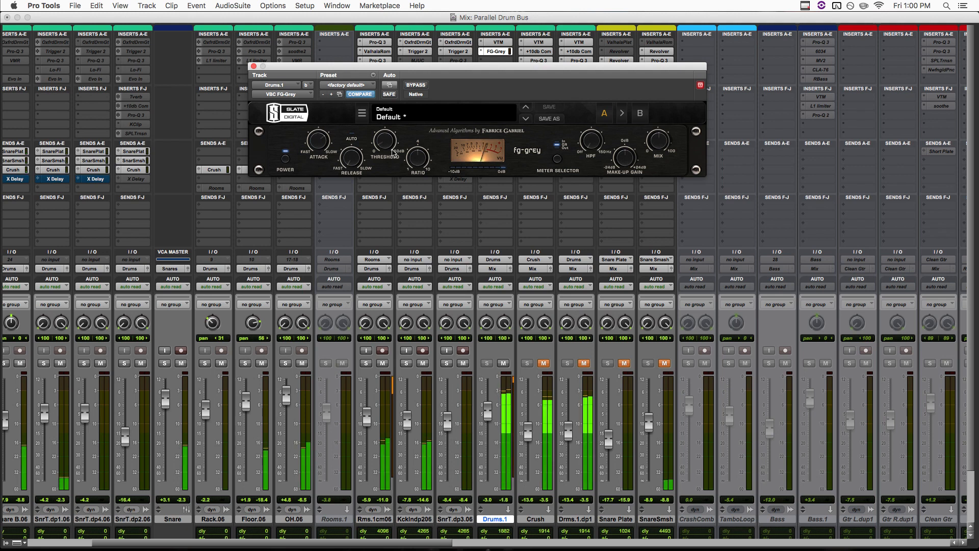
pyautogui.click(416, 86)
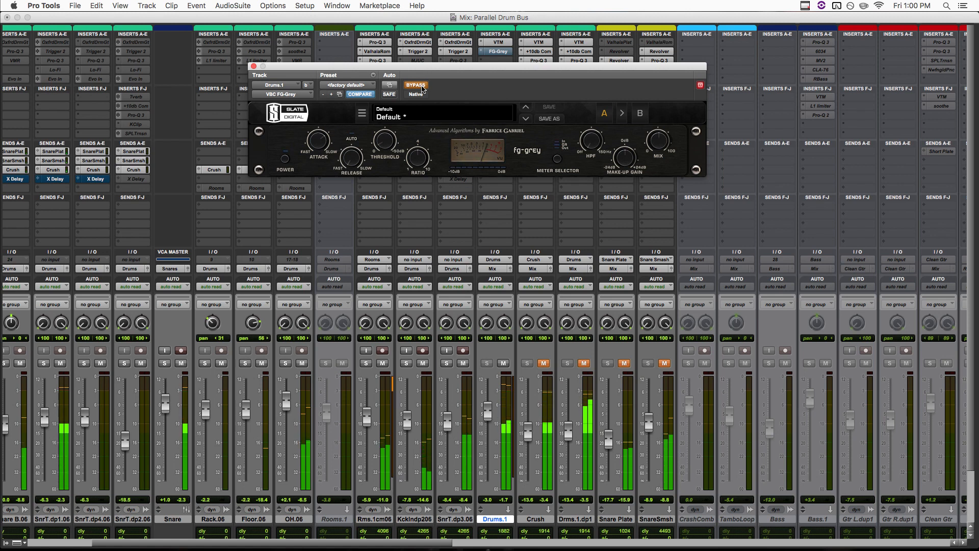
pyautogui.click(416, 85)
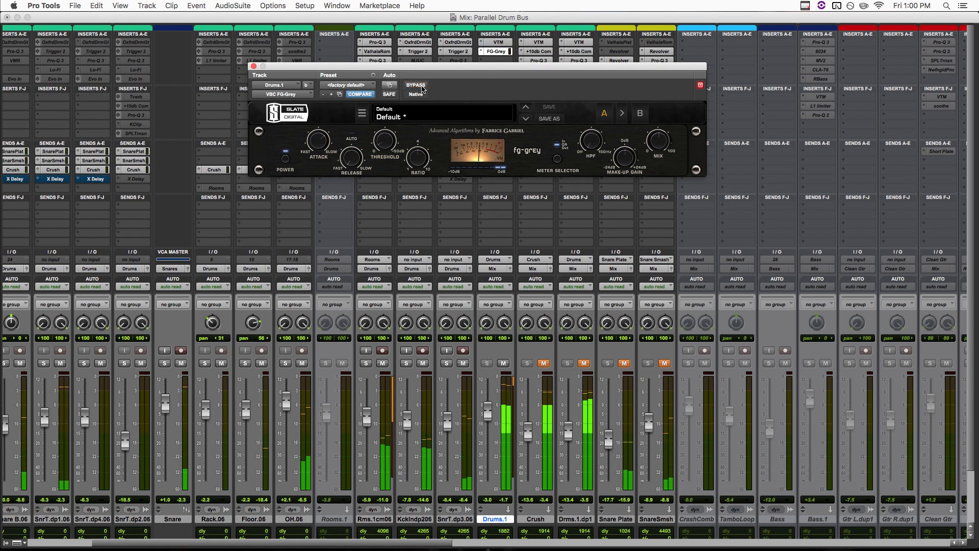
pyautogui.click(416, 85)
pyautogui.click(416, 86)
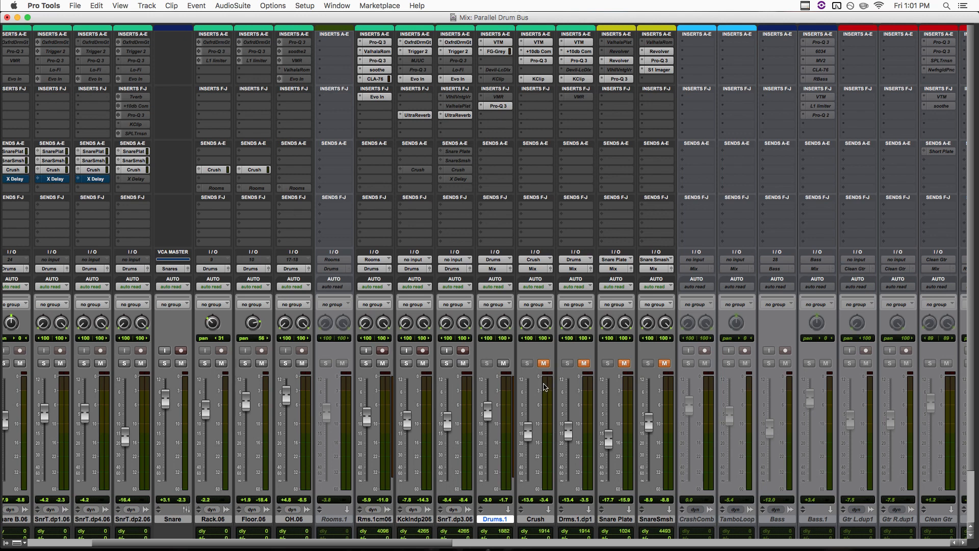
# Step: Unmute Drms.1.dp1, open its +10db compressor and play it back, bringing the muted Drums.1 bus back in
pyautogui.click(584, 363)
pyautogui.click(579, 51)
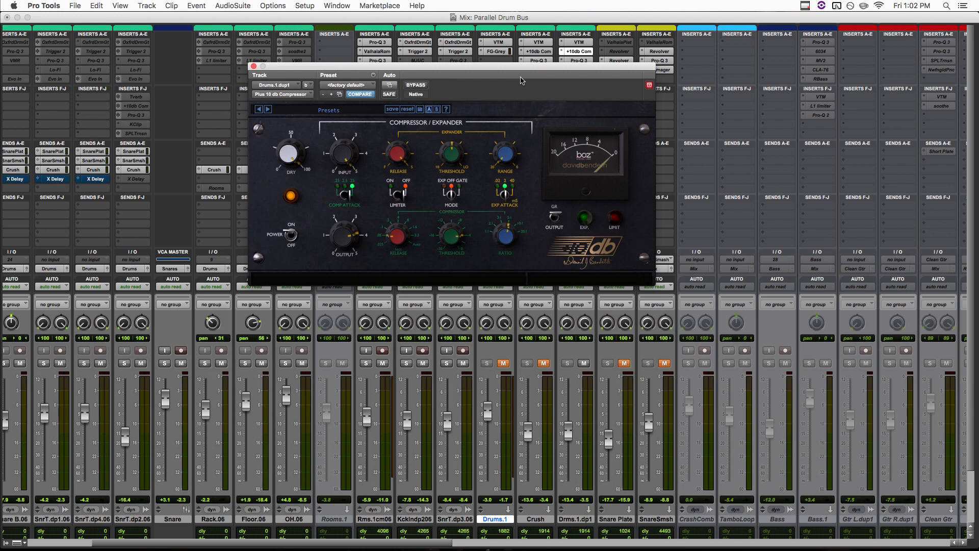
pyautogui.press('space')
pyautogui.click(503, 363)
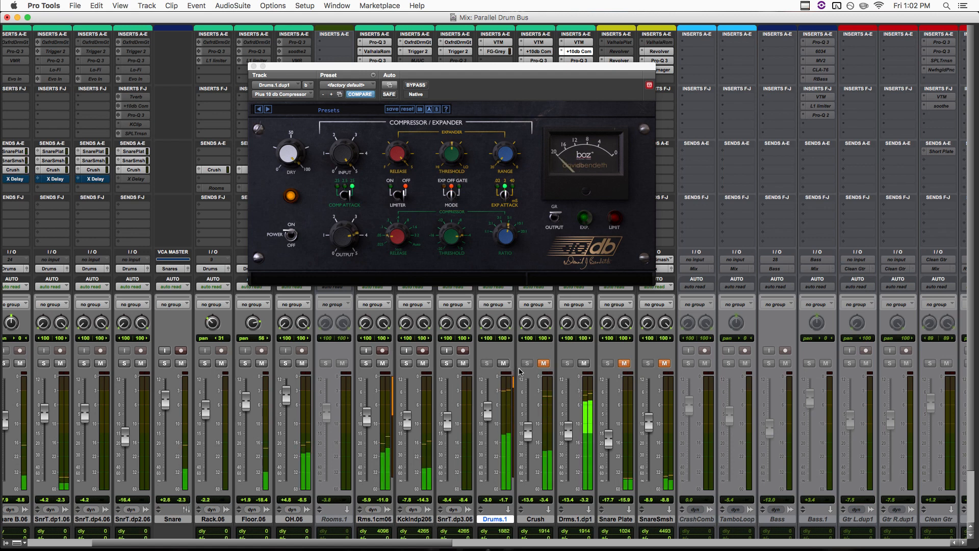
# Step: Compare the drums with and without the Drms.1.dp1 parallel track during playback, leave it muted and close its compressor
pyautogui.click(584, 363)
pyautogui.click(584, 363)
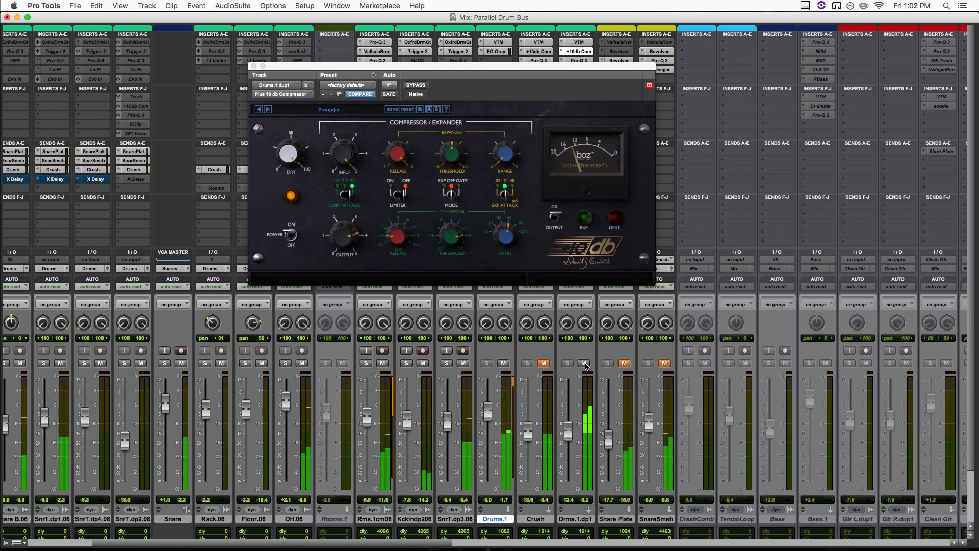
pyautogui.click(584, 363)
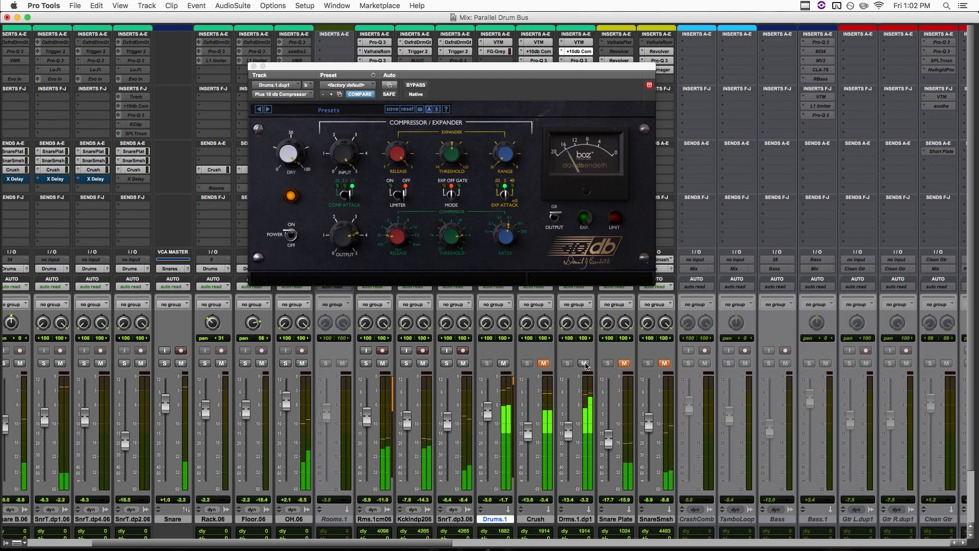
pyautogui.click(584, 363)
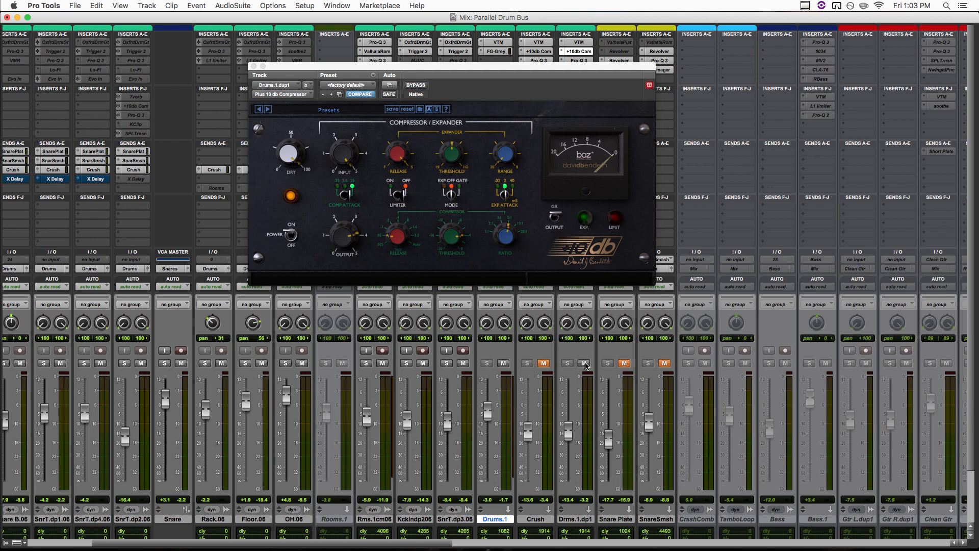
pyautogui.click(585, 363)
pyautogui.click(252, 66)
# Step: Select and unmute the Crush track, and inspect the Crush sends on KckIndp106, Rack.06 and SnrT.dp1.06
pyautogui.click(535, 519)
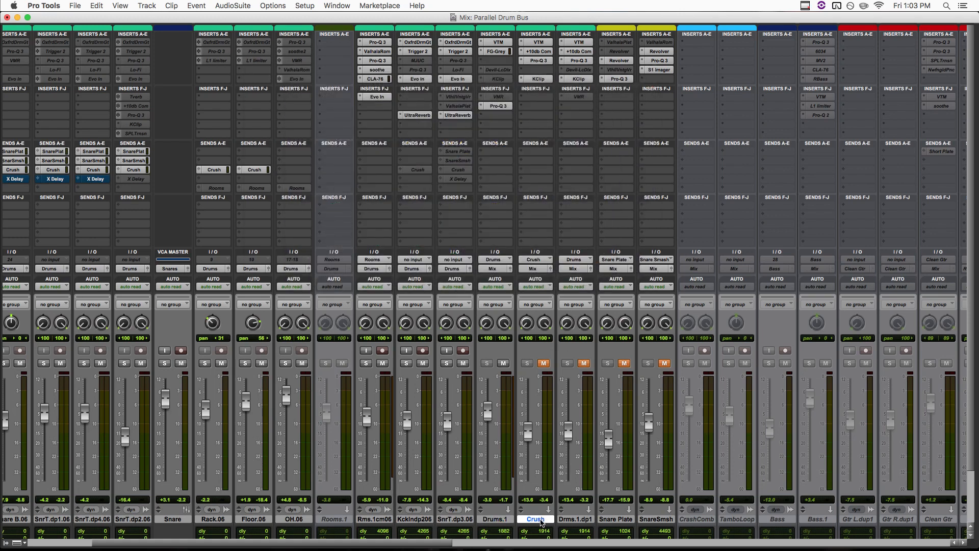
pyautogui.click(544, 364)
pyautogui.scroll(-3, 218, 263)
pyautogui.hscroll(-4, 314, 248)
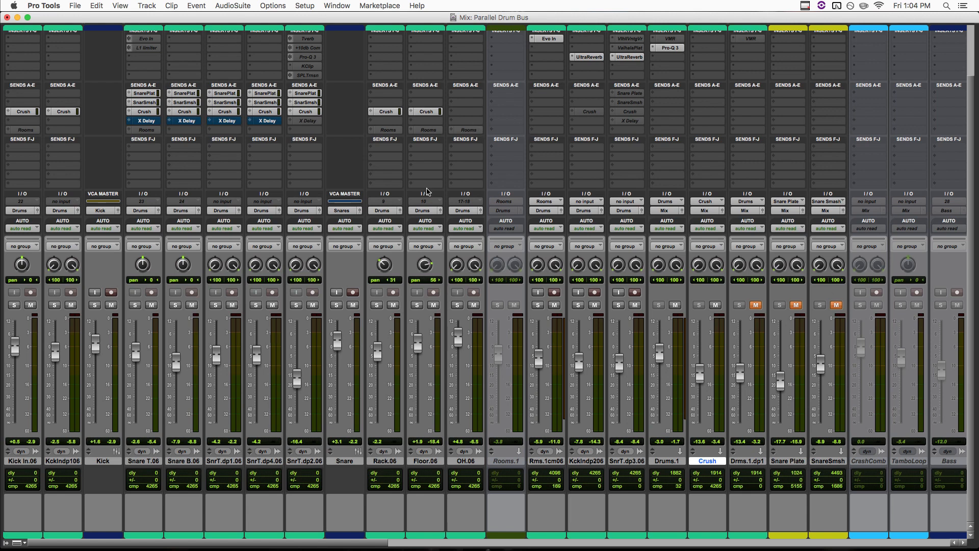
pyautogui.click(64, 112)
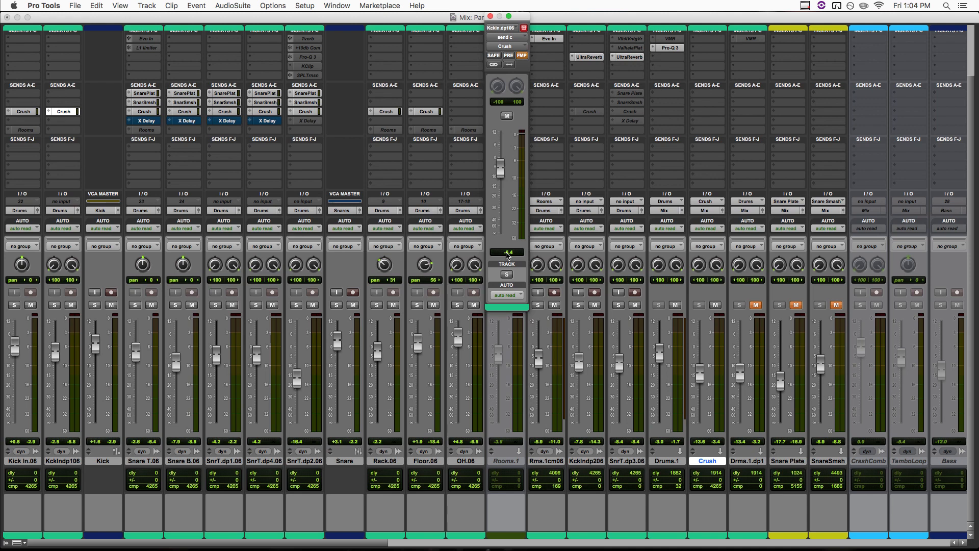
pyautogui.click(386, 111)
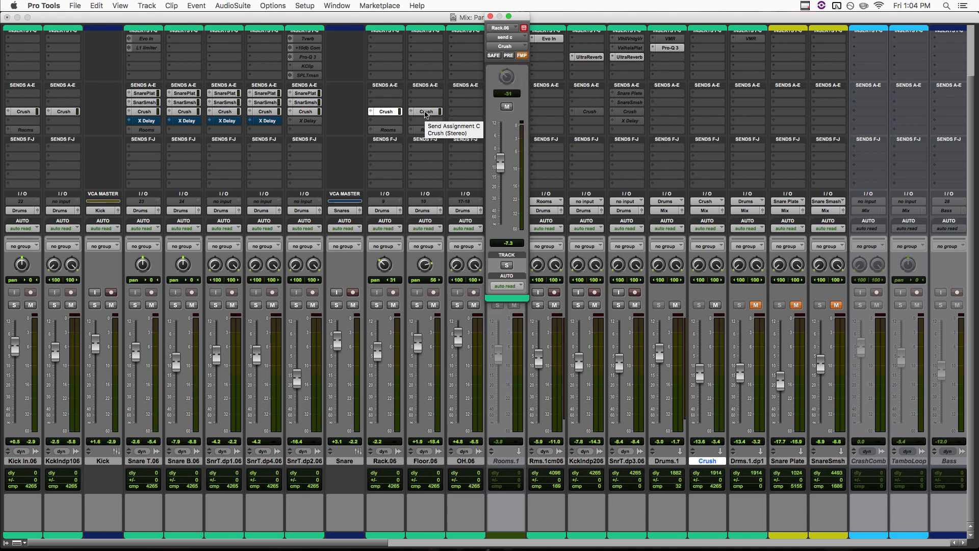
pyautogui.click(225, 111)
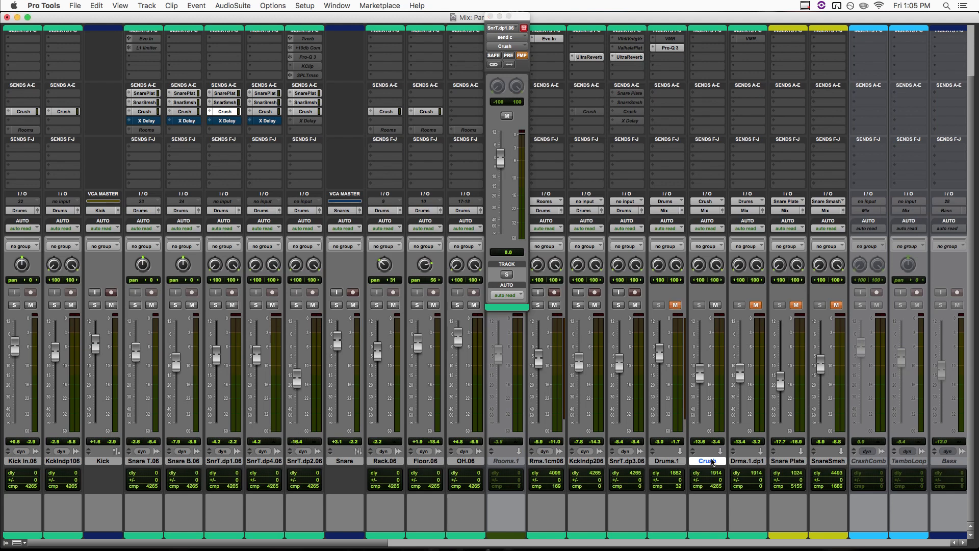
# Step: Bypass the +10db compressor and KClip on the Crush track and raise its fader to -1.7 dB during playback
pyautogui.scroll(5, 694, 49)
pyautogui.click(714, 52)
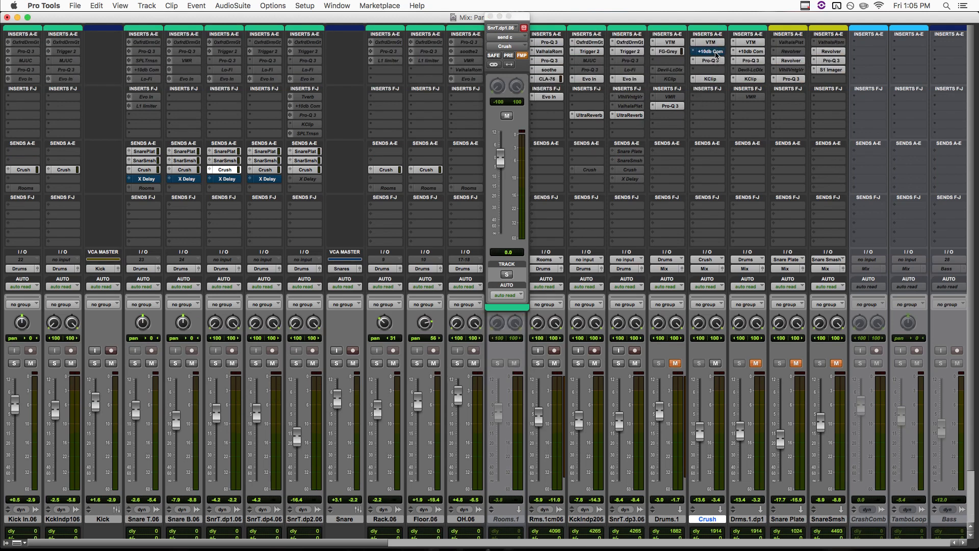
pyautogui.scroll(-2, 709, 81)
pyautogui.press('space')
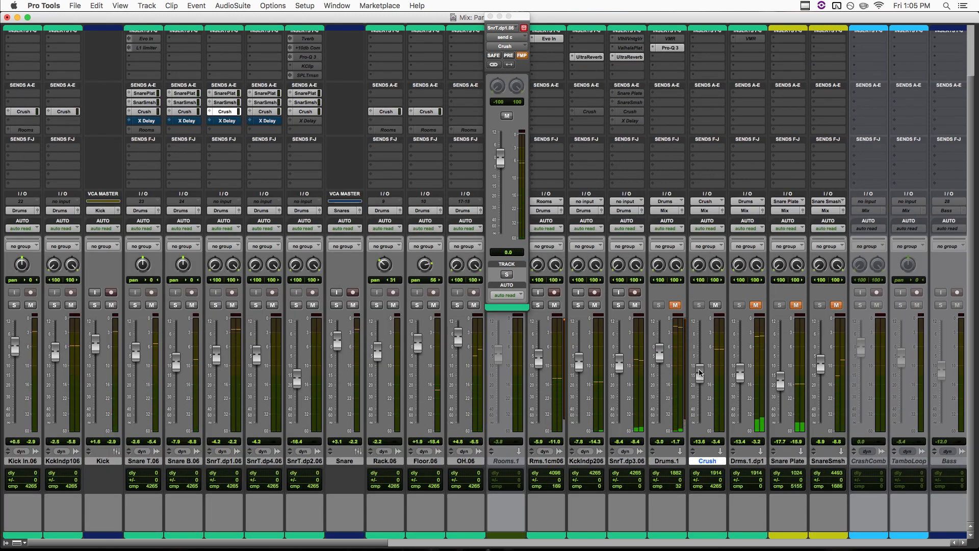
pyautogui.moveTo(699, 374); pyautogui.dragTo(704, 350)
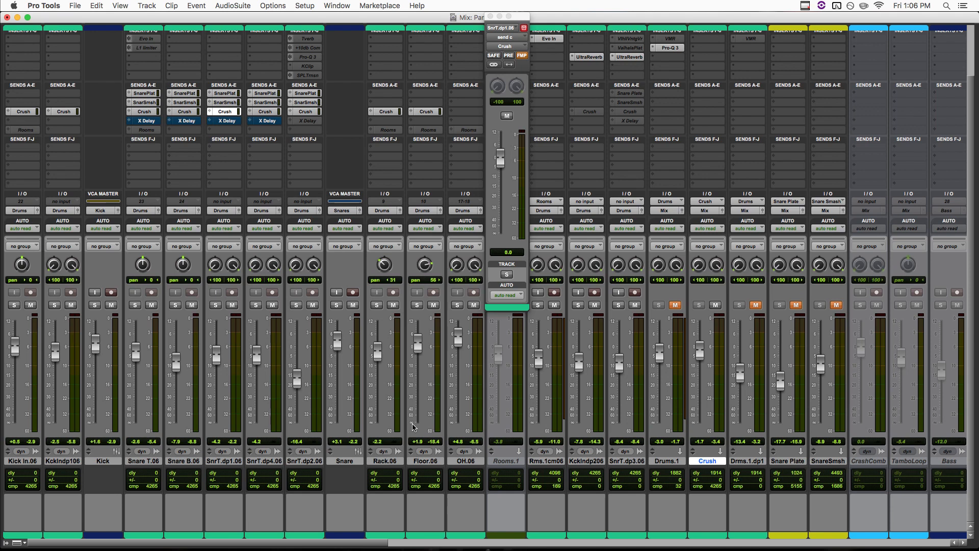
# Step: Open and re-enable the Crush track's +10db compressor, and compare it bypassed and active during playback
pyautogui.scroll(3, 693, 92)
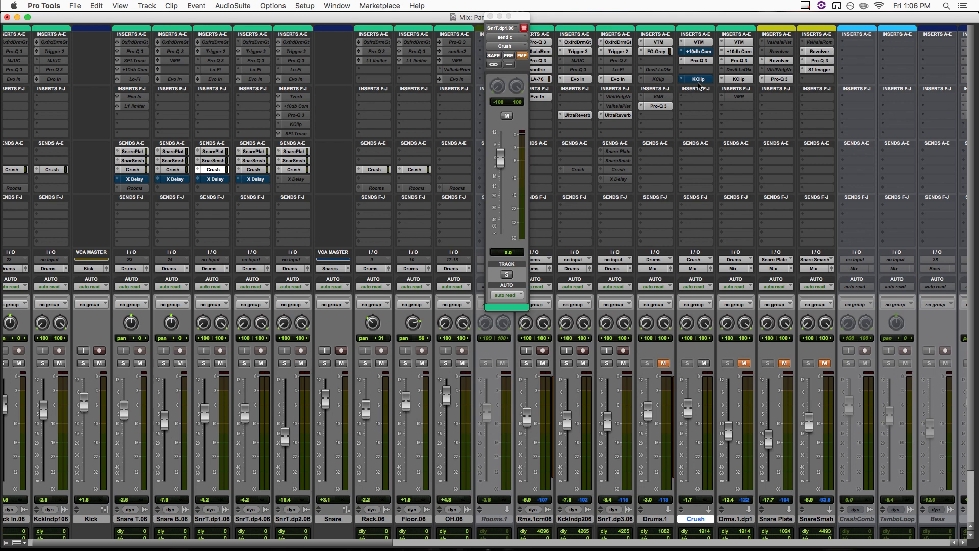
pyautogui.click(713, 51)
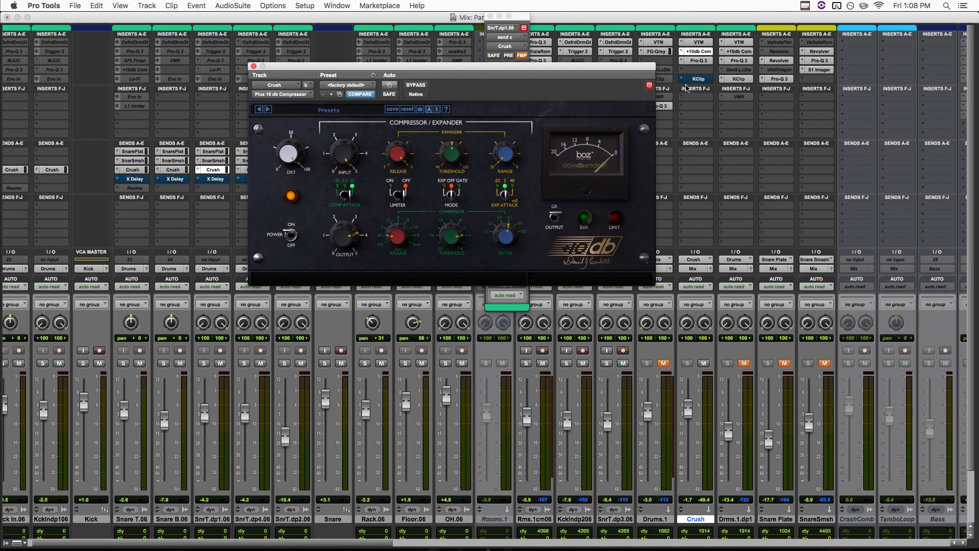
pyautogui.press('space')
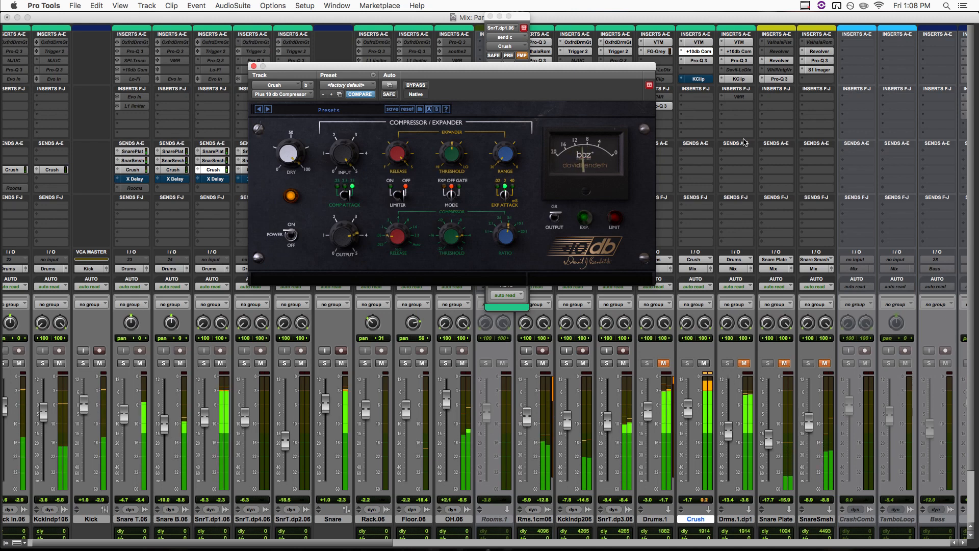
pyautogui.click(417, 85)
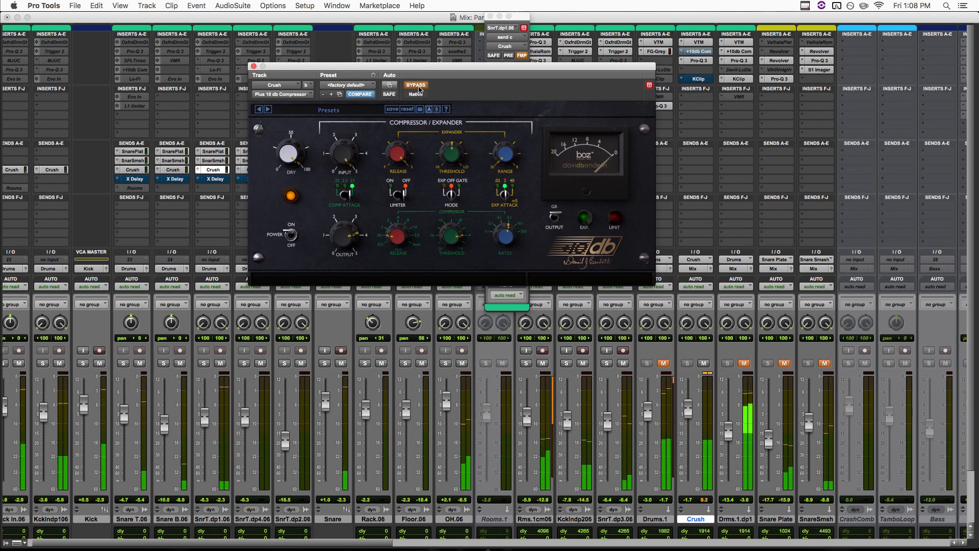
pyautogui.click(416, 86)
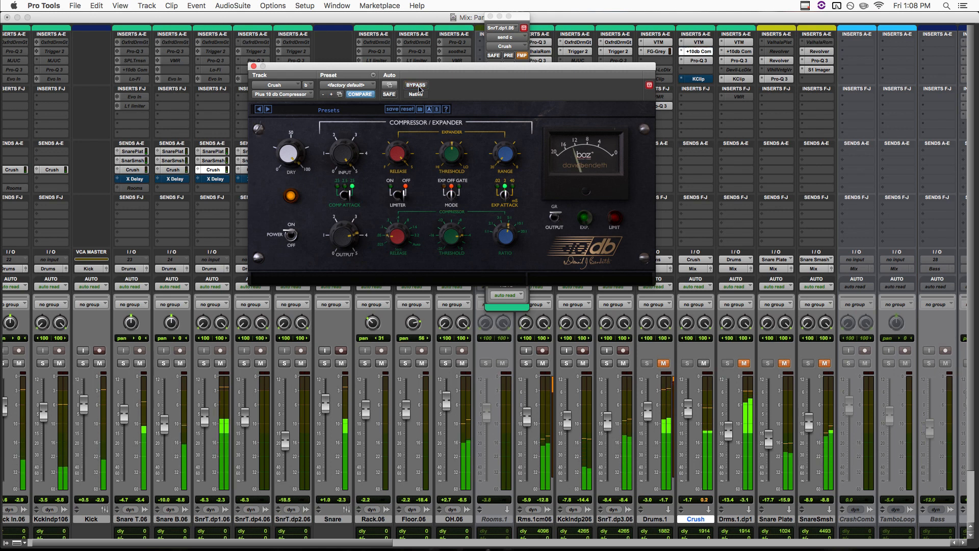
# Step: Take KClip on the Crush track out of bypass, and bypass the track's +10db compressor during playback
pyautogui.click(699, 80)
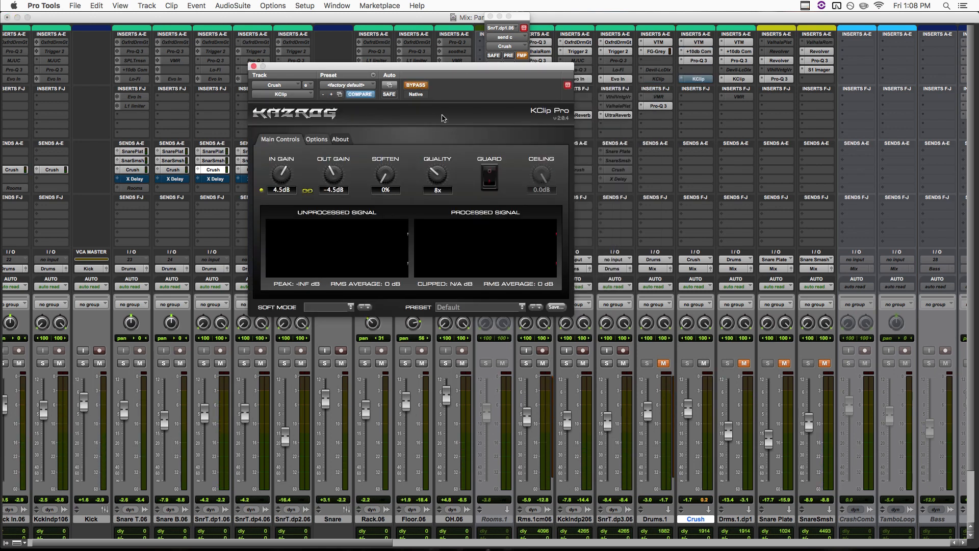
pyautogui.click(412, 89)
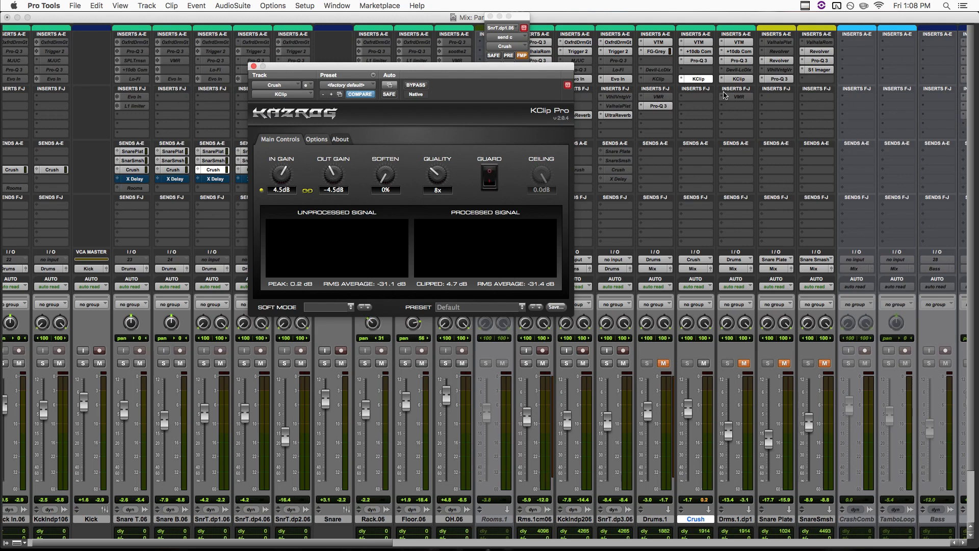
pyautogui.click(709, 52)
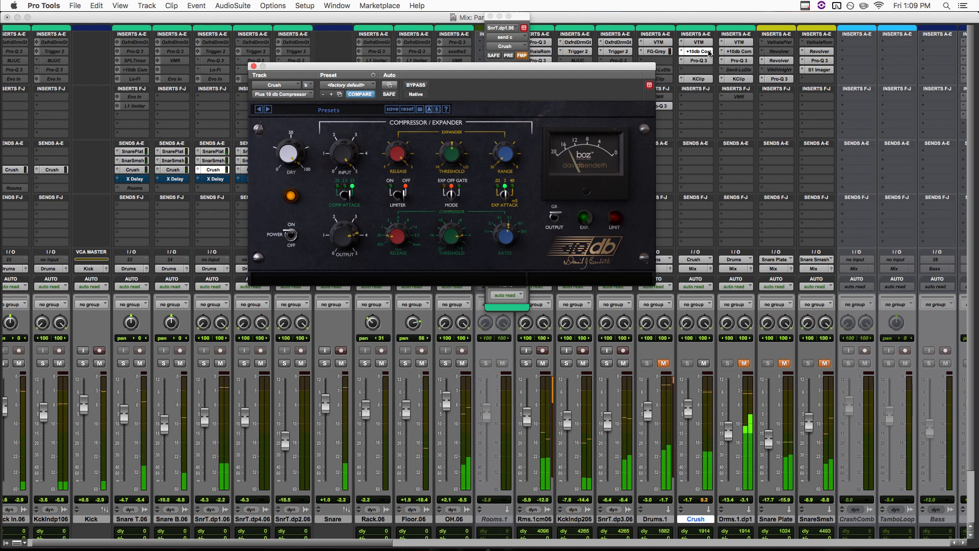
pyautogui.keyDown('super'); pyautogui.click(708, 52); pyautogui.keyUp('super')
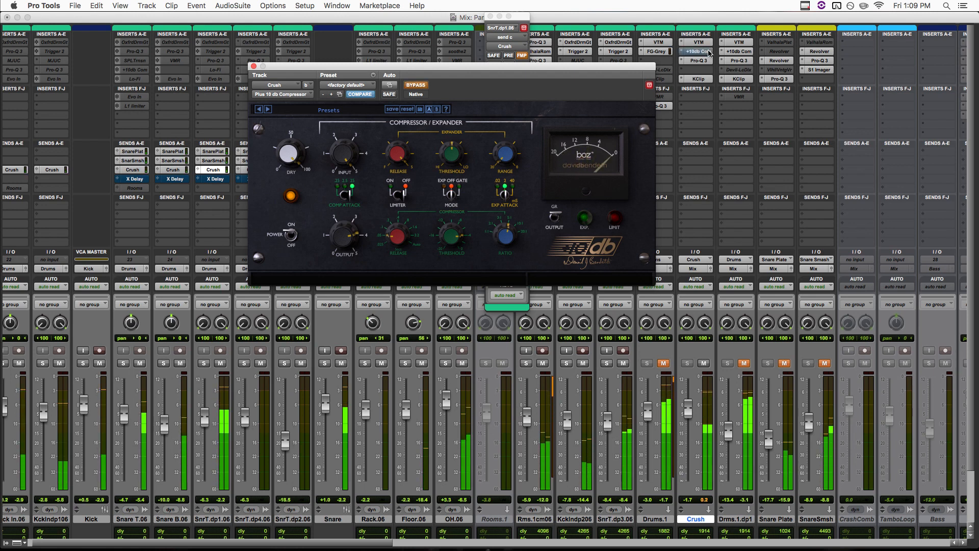
# Step: Compare the Crush track's +10db compressor active and bypassed during playback, leaving it active
pyautogui.keyDown('super'); pyautogui.click(708, 52); pyautogui.keyUp('super')
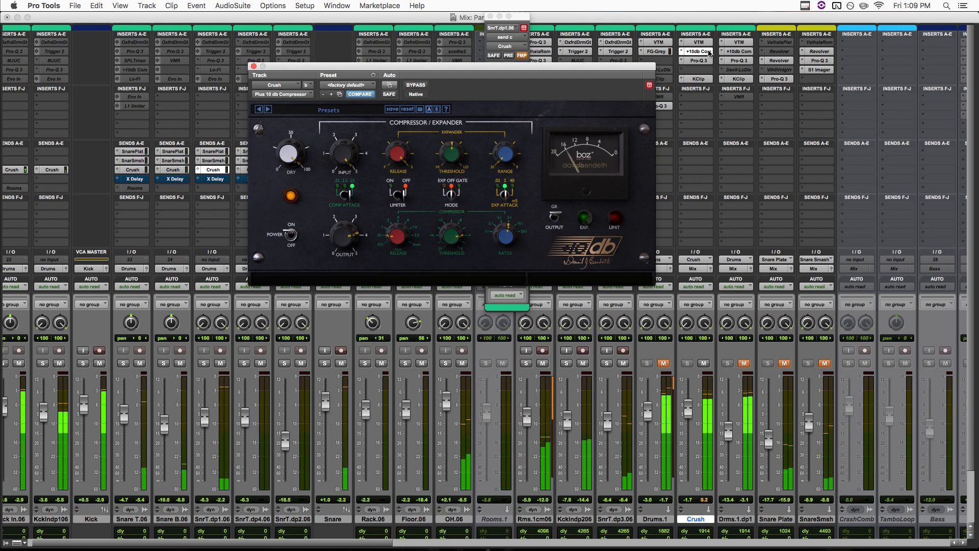
pyautogui.keyDown('super'); pyautogui.click(708, 52); pyautogui.keyUp('super')
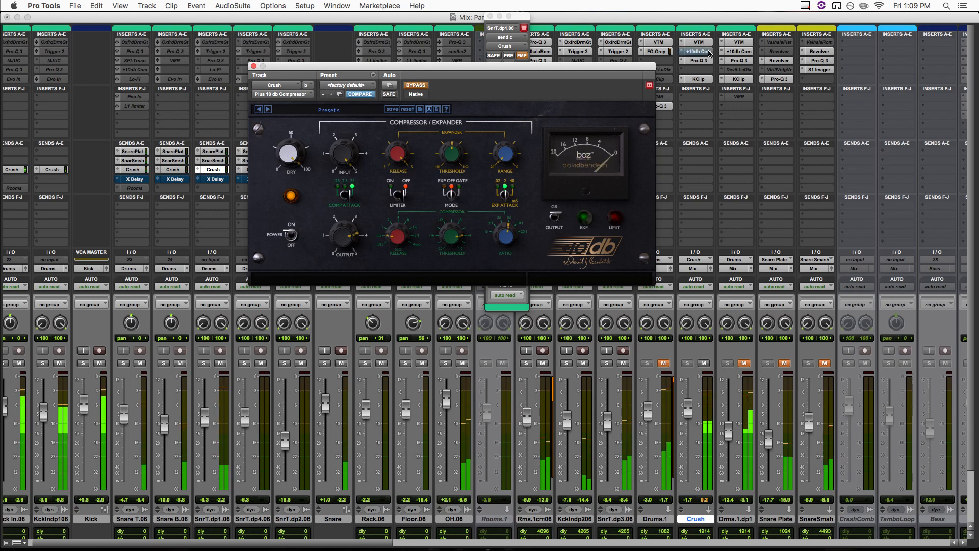
pyautogui.keyDown('super'); pyautogui.click(708, 52); pyautogui.keyUp('super')
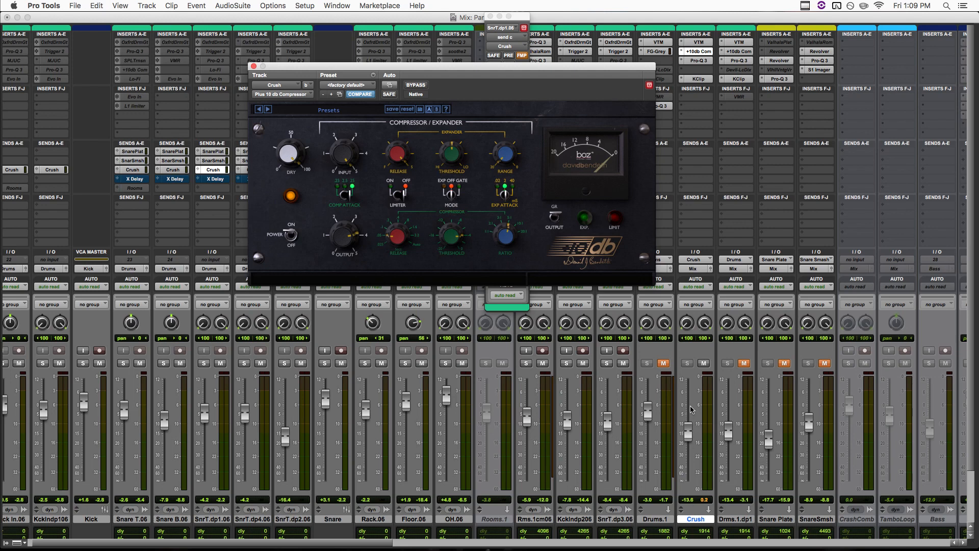
# Step: Unmute Drums.1 and compare the drum mix with the Crush track muted and unmuted during playback, leaving Crush unmuted
pyautogui.click(665, 363)
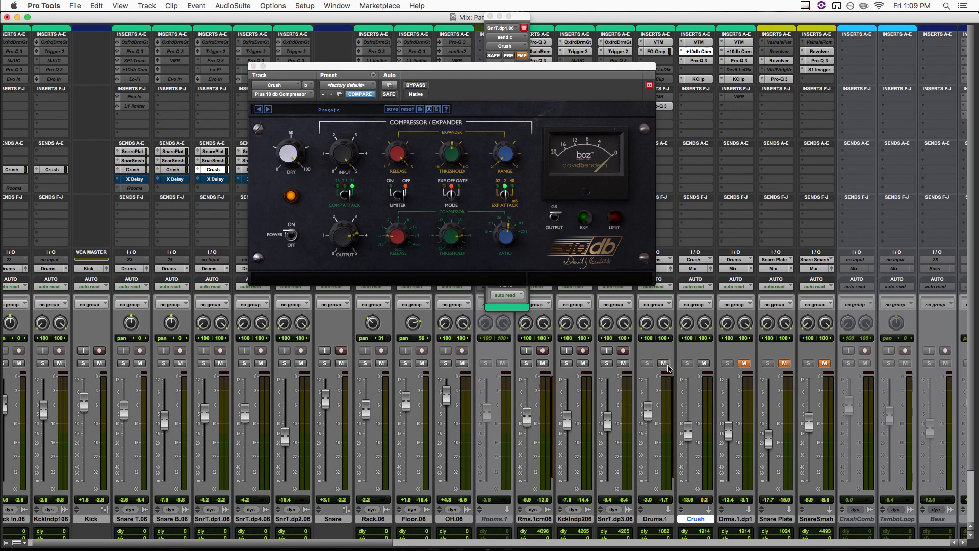
pyautogui.click(706, 365)
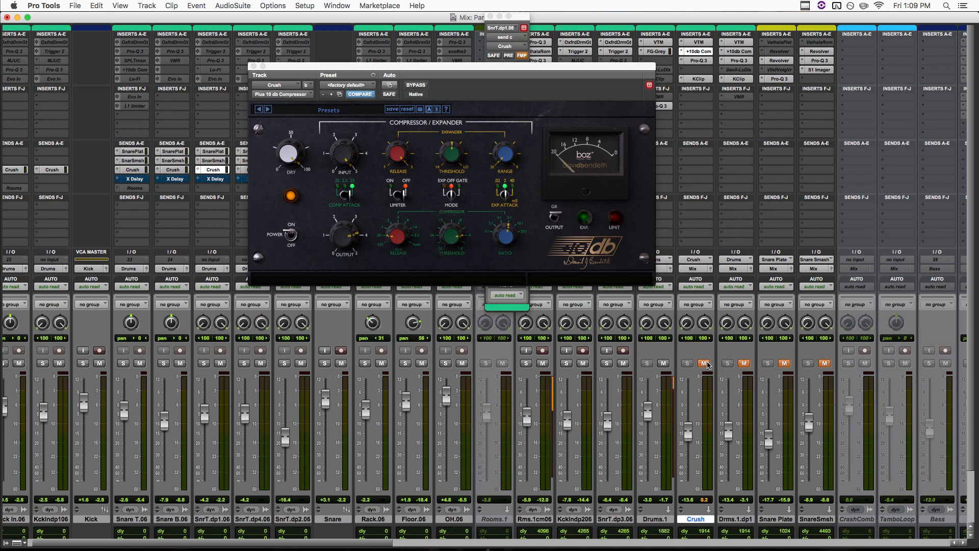
pyautogui.click(705, 363)
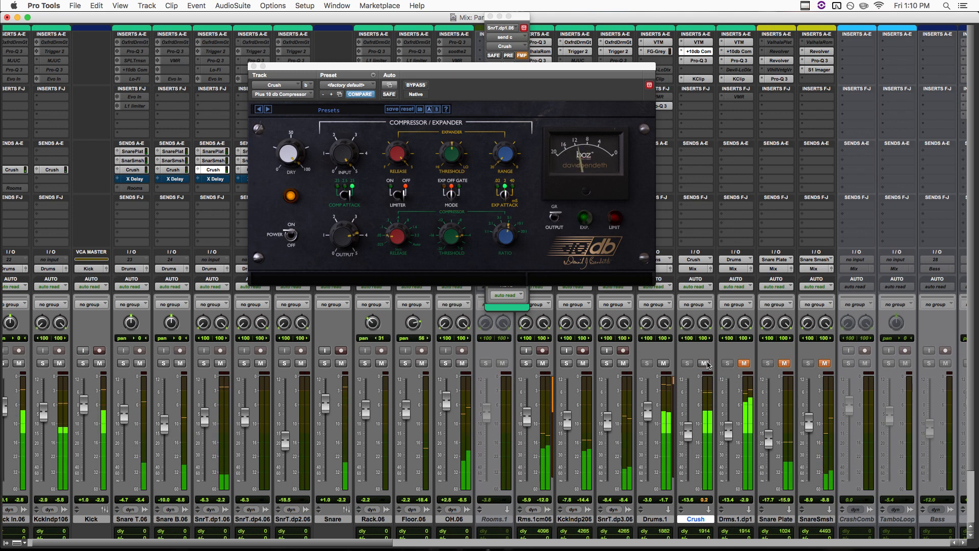
pyautogui.click(705, 364)
pyautogui.click(706, 363)
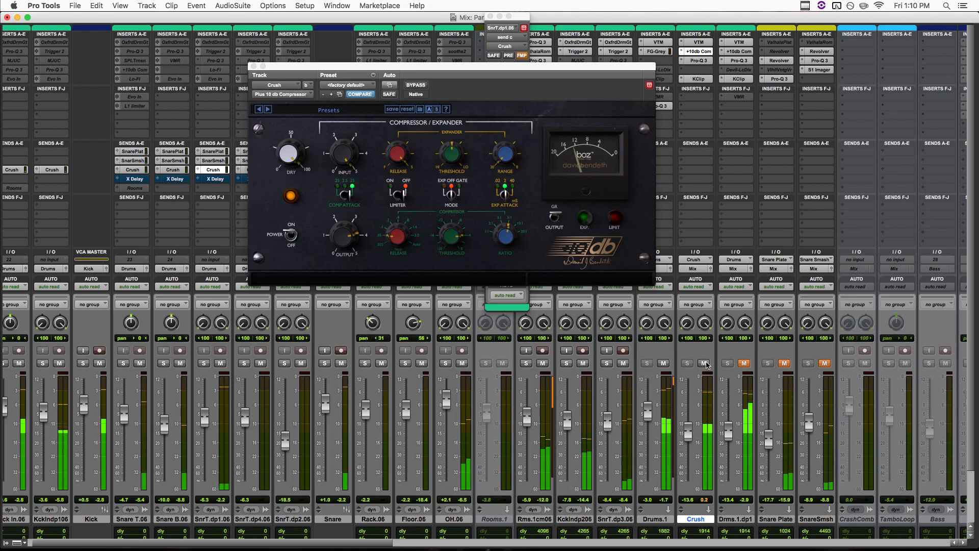
pyautogui.click(705, 364)
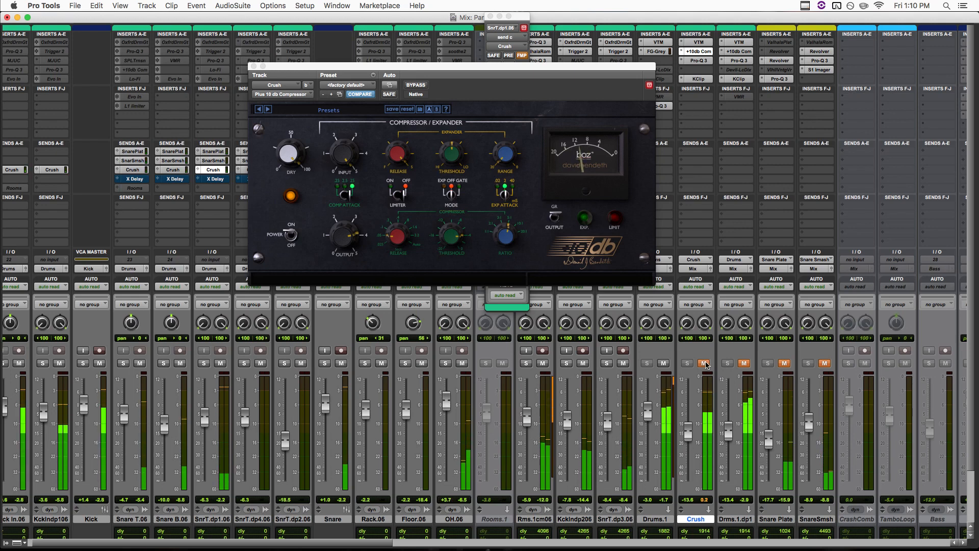
pyautogui.click(705, 363)
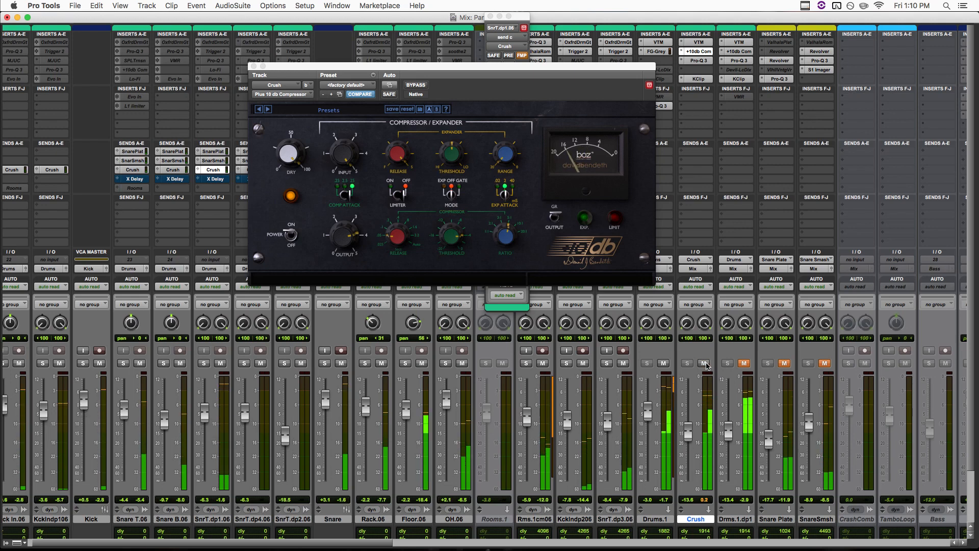
pyautogui.click(705, 364)
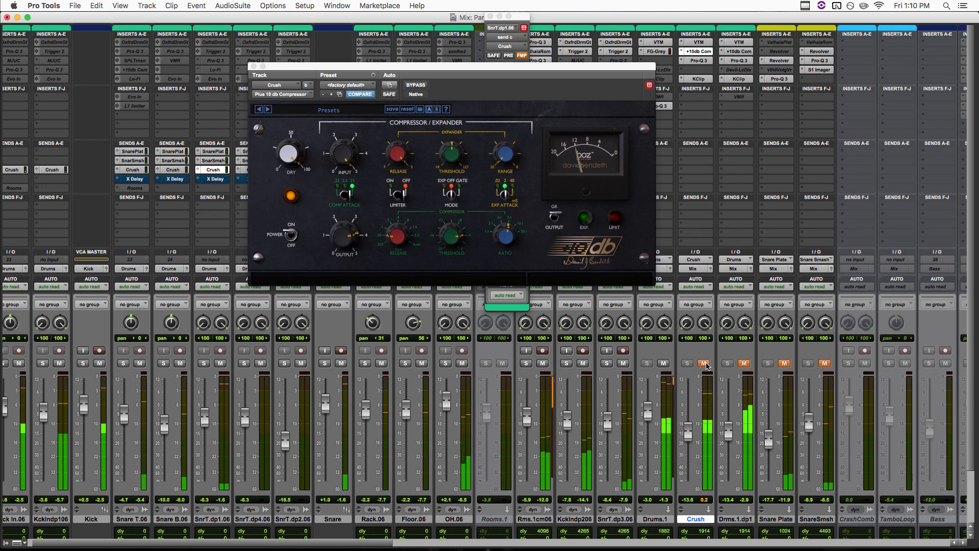
pyautogui.click(705, 364)
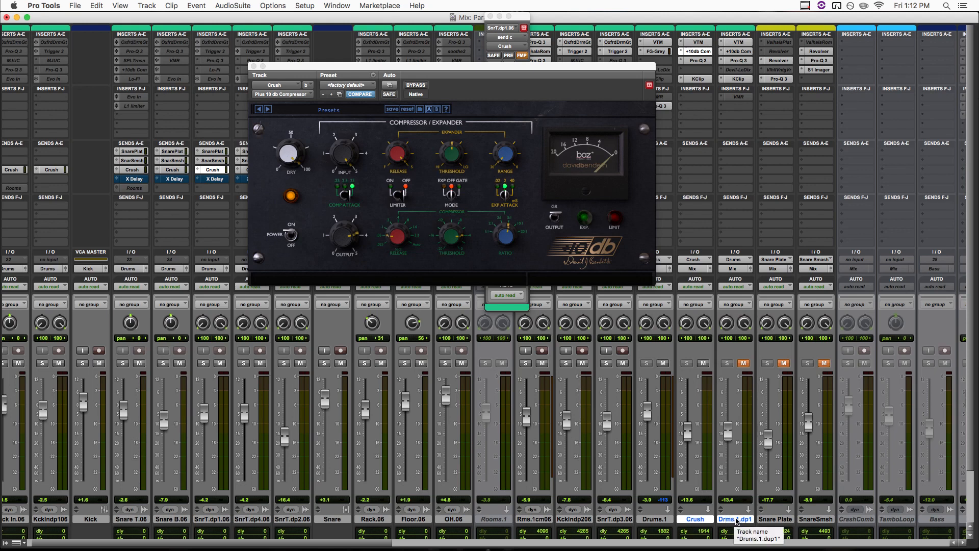
# Step: Play the drums and toggle the mutes of Crush and Drms.1.dp1 together to compare the two parallel buses
pyautogui.press('space')
pyautogui.hotkey('shift', 'm')
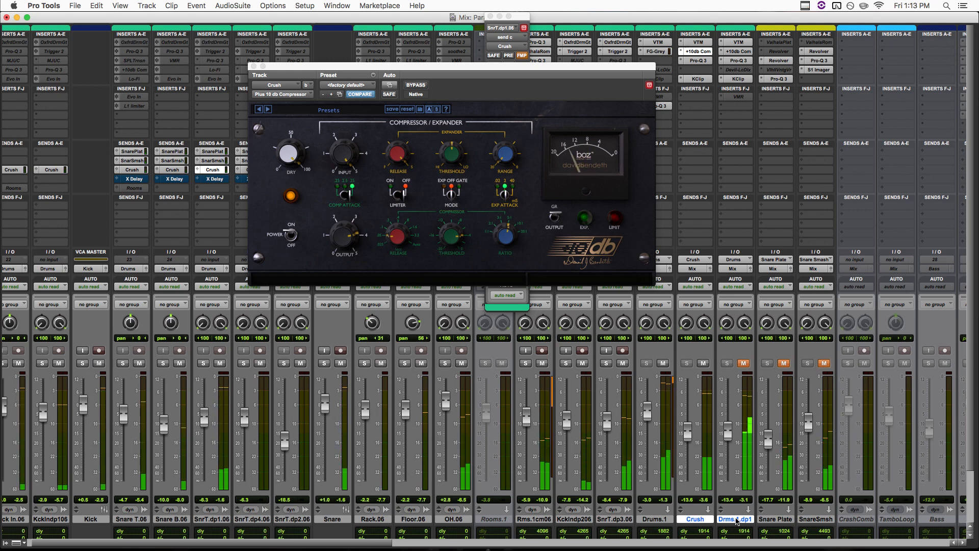
pyautogui.hotkey('shift', 'm')
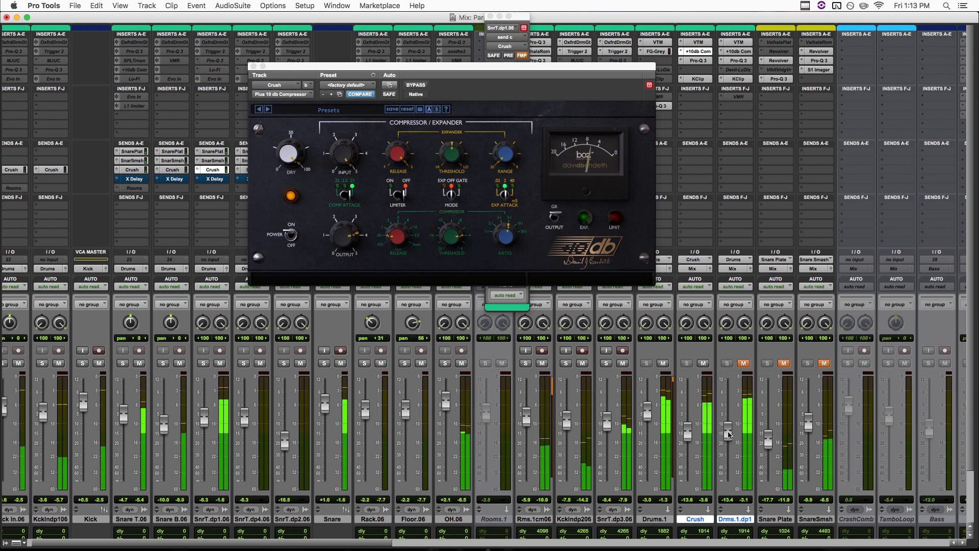
# Step: Lower the Drms.1.dp1 fader to -19.0 dB while comparing it with Crush during playback, and select only the Drms.1.dp1 track
pyautogui.moveTo(729, 432); pyautogui.dragTo(729, 437)
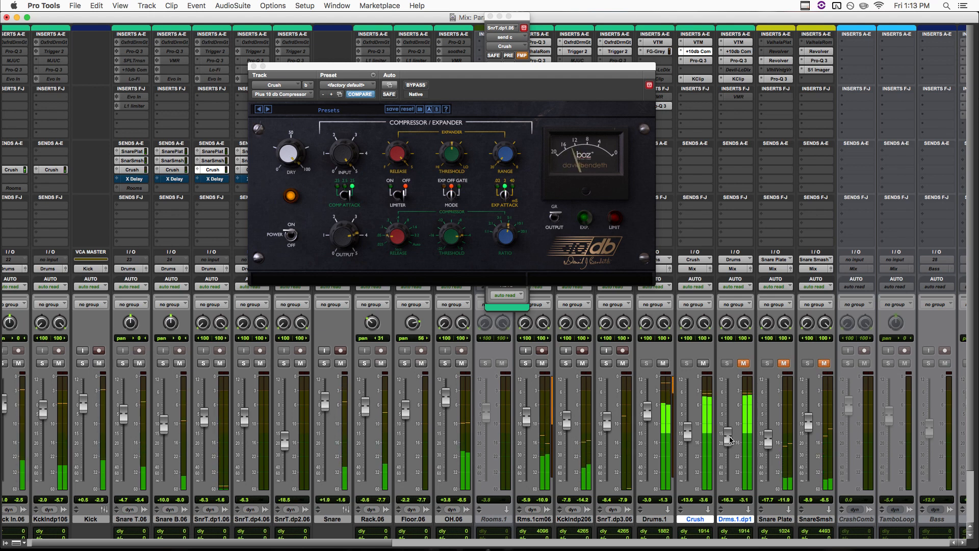
pyautogui.hotkey('shift', 'm')
pyautogui.moveTo(731, 440); pyautogui.dragTo(731, 444)
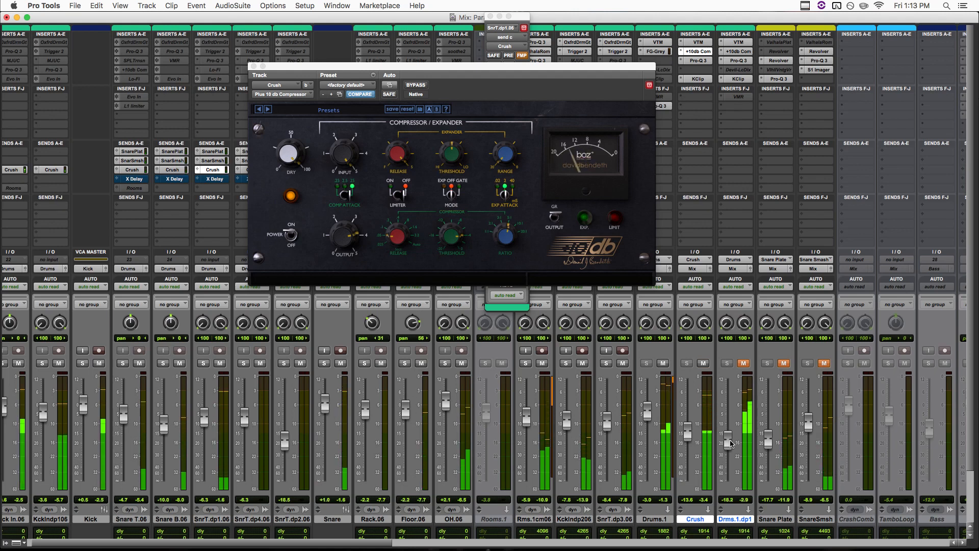
pyautogui.moveTo(731, 444); pyautogui.dragTo(733, 445)
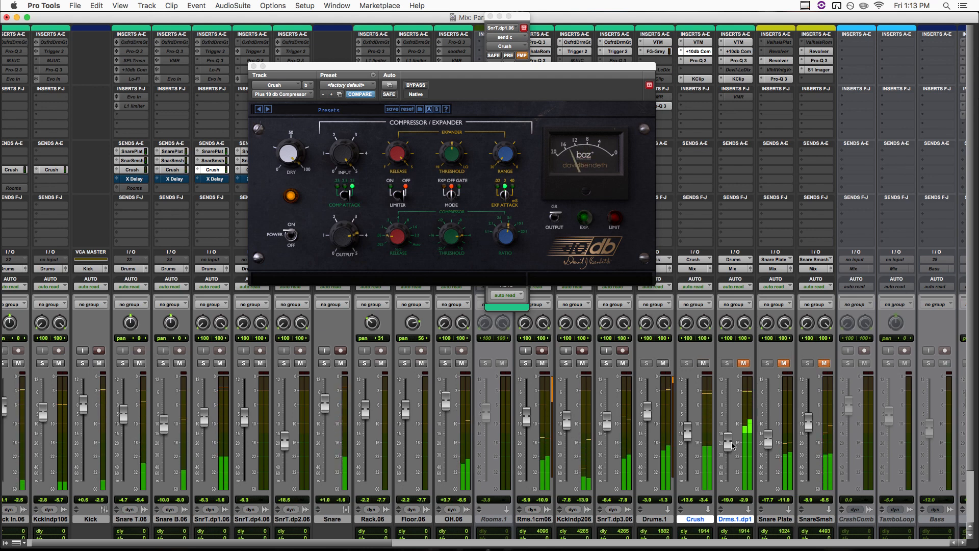
pyautogui.click(735, 520)
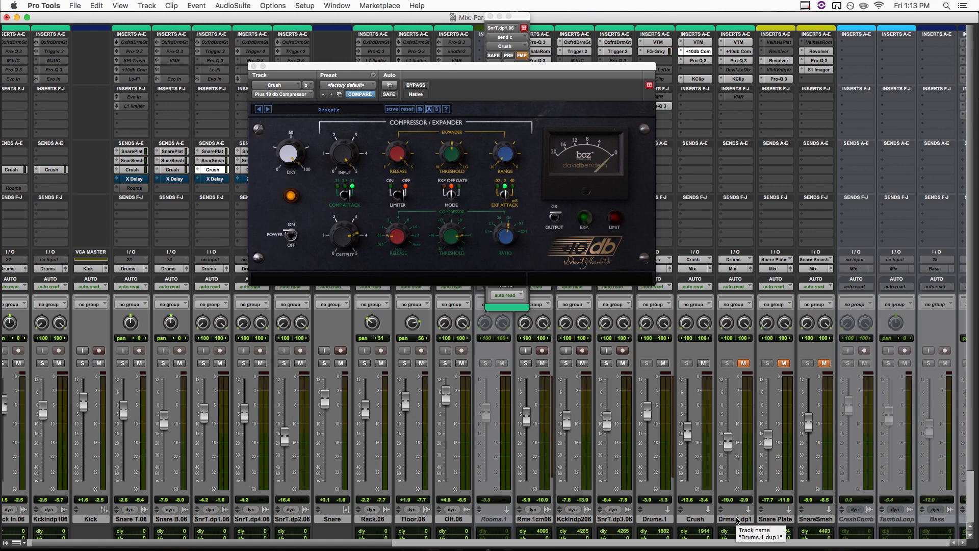
pyautogui.click(737, 520)
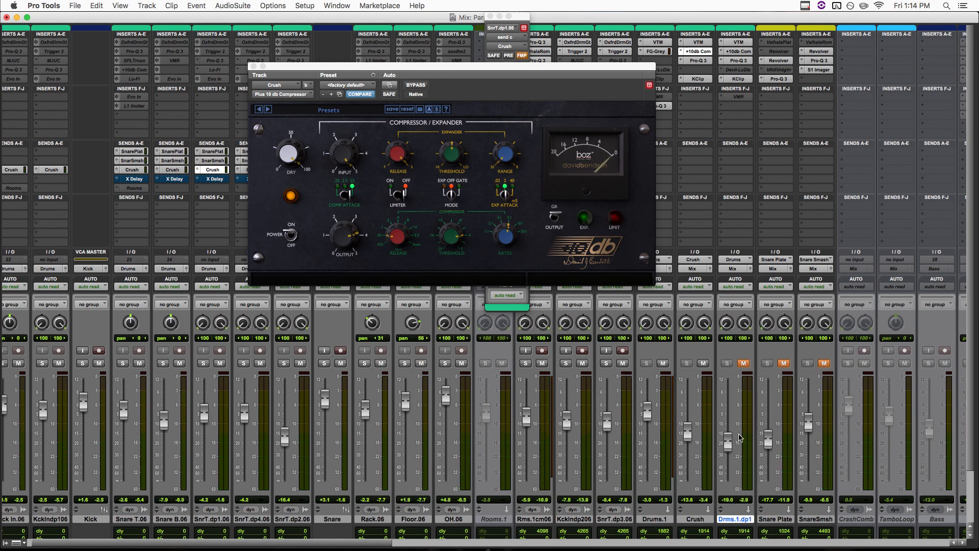